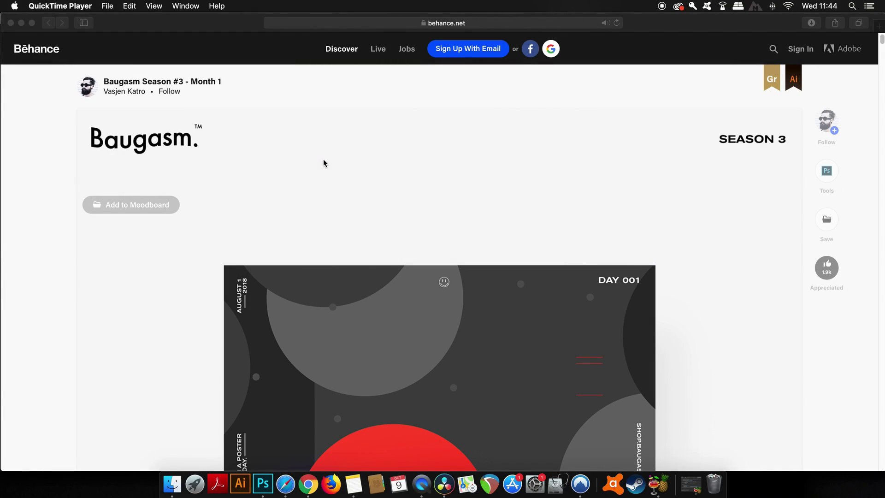
Apply the Triad harmony rule and rotate it to green, magenta, mint and gold tones
key(XF86AudioRaiseVolume)
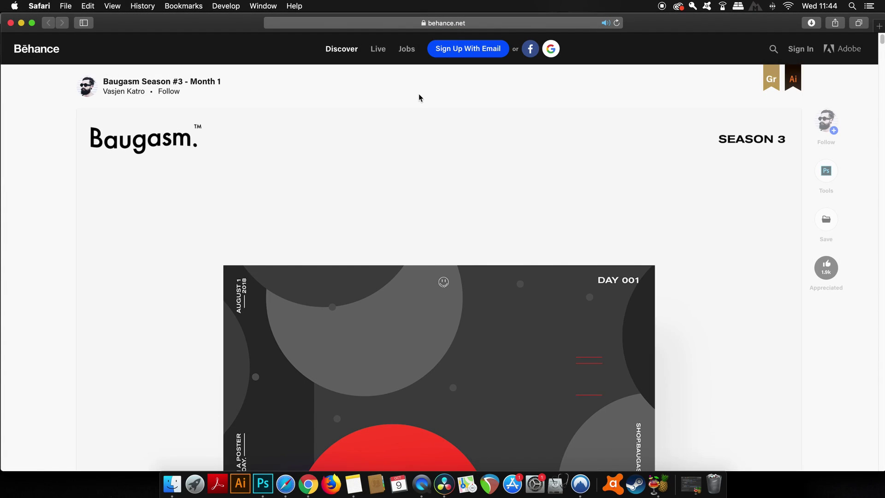
drag(881, 42, 881, 102)
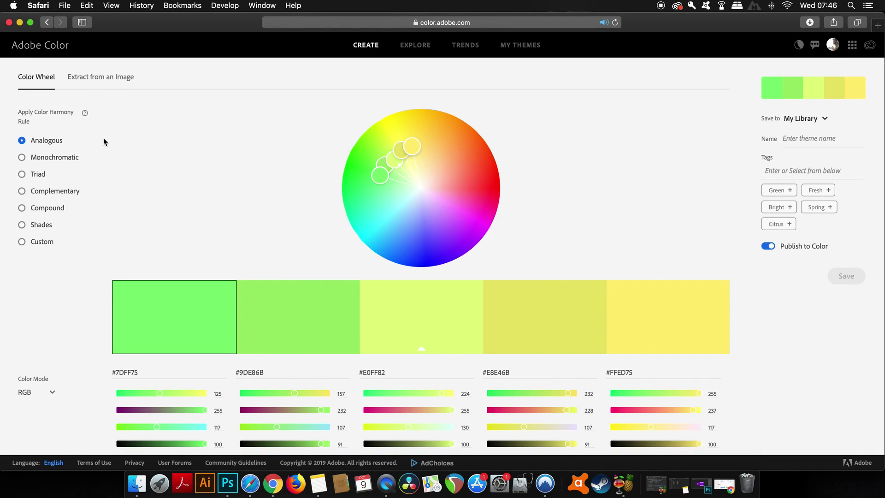
mouse_move(85, 114)
click(52, 178)
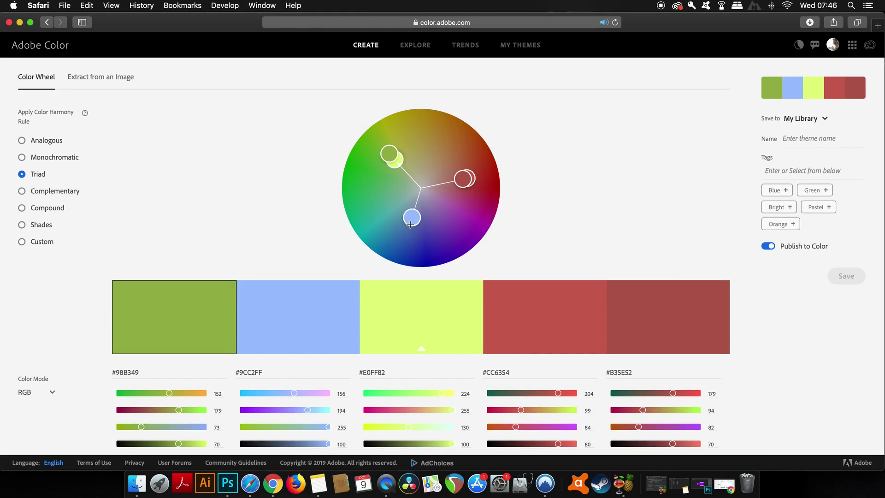
mouse_move(410, 224)
mouse_down()
mouse_move(411, 232)
mouse_move(463, 228)
mouse_move(459, 212)
mouse_move(458, 225)
mouse_up()
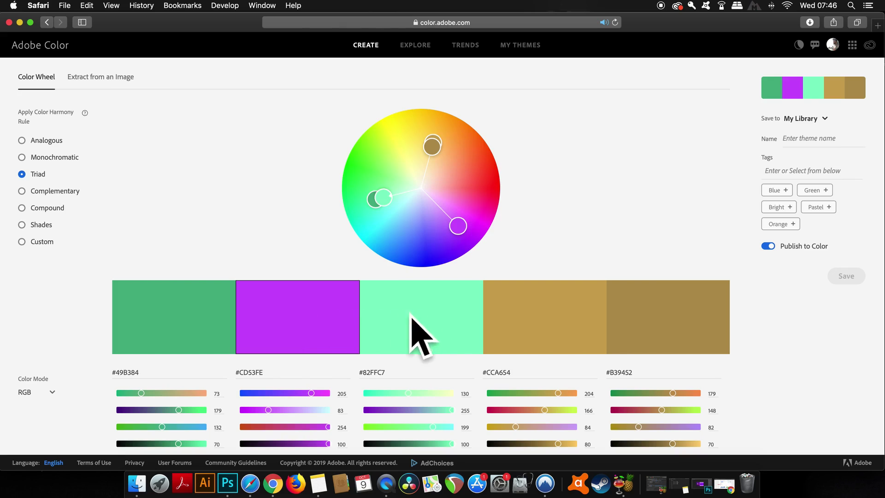
Show the palette's swatch values in CMYK colour mode
scroll(476, 318, down, 1)
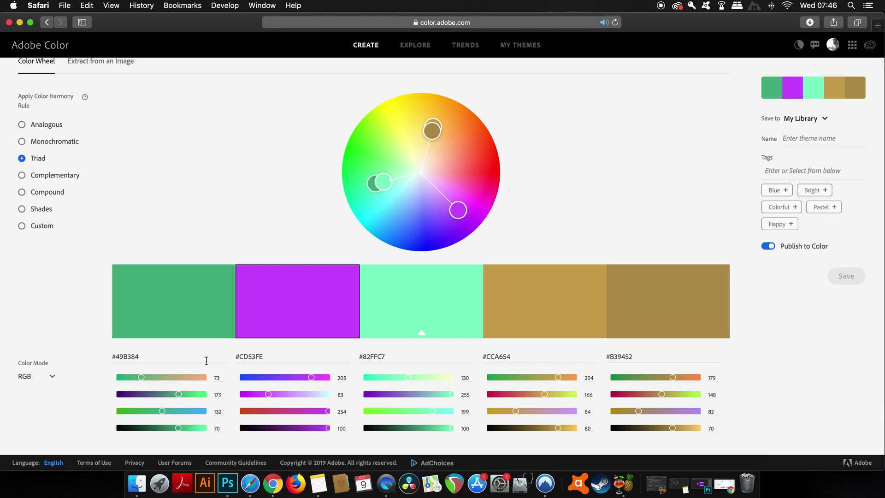
click(43, 376)
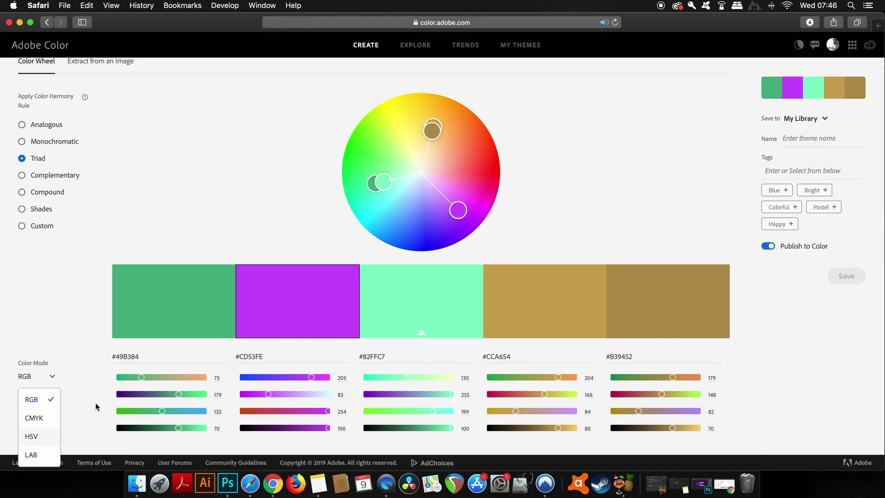
click(53, 418)
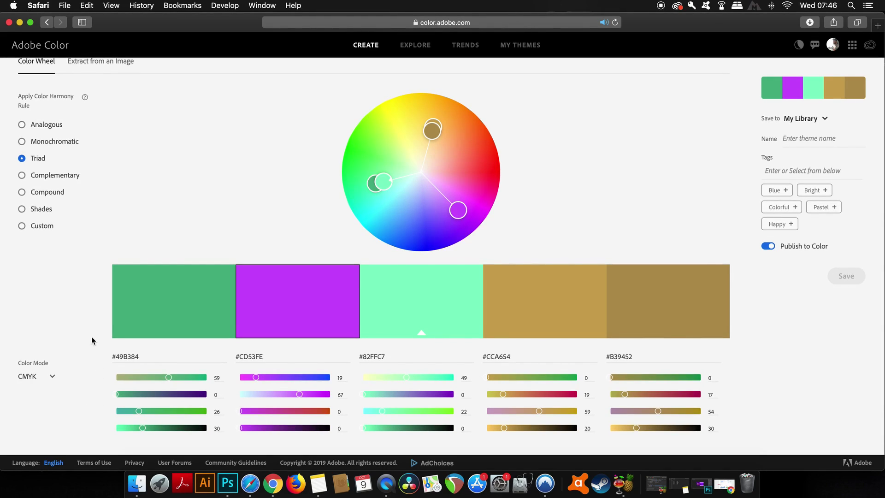
scroll(111, 289, up, 3)
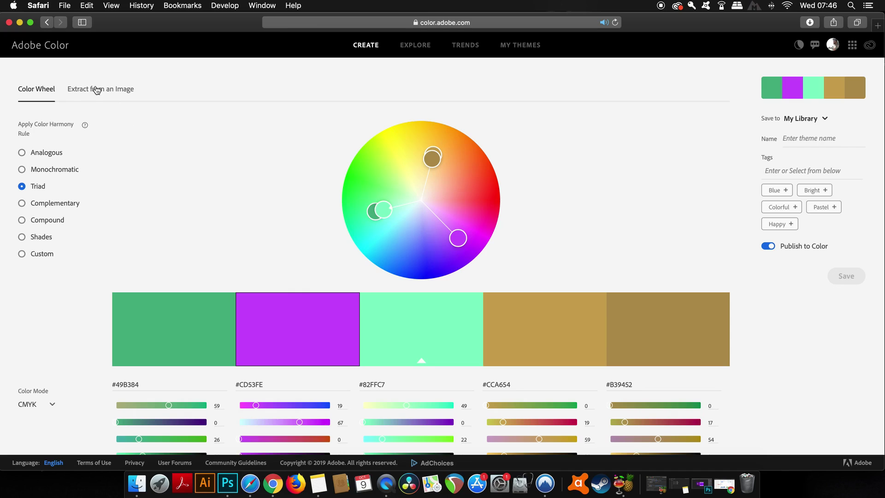
Open My Color Theme from My Library and expand its Pantone matches
click(55, 48)
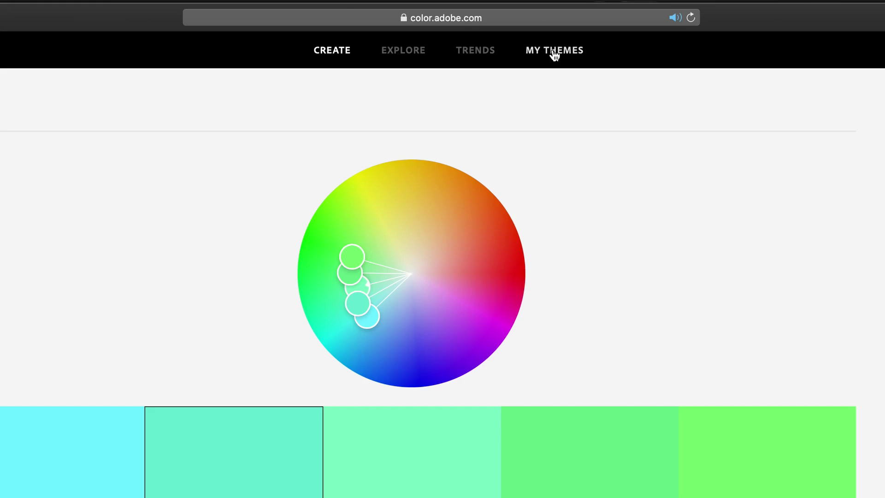
click(554, 52)
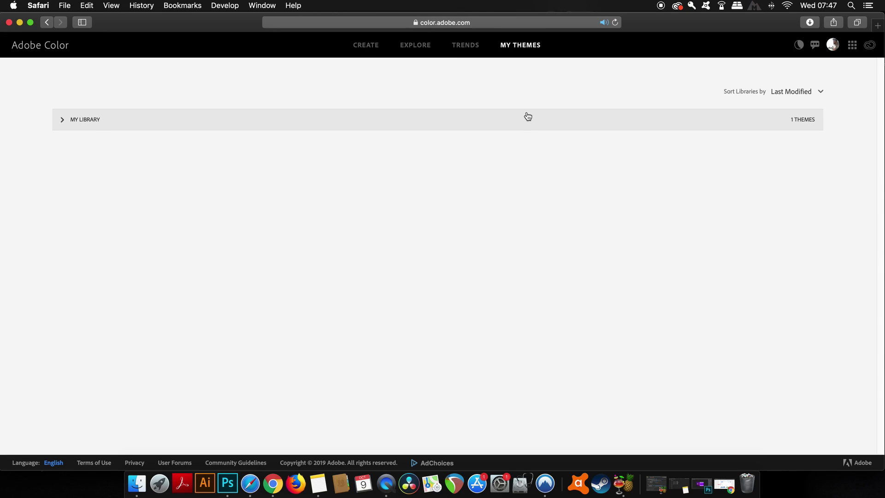
click(705, 120)
mouse_move(216, 164)
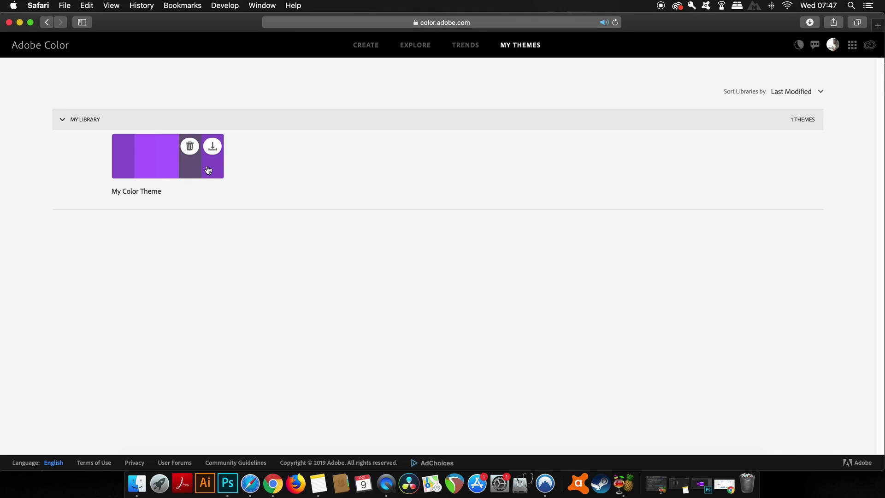
click(209, 171)
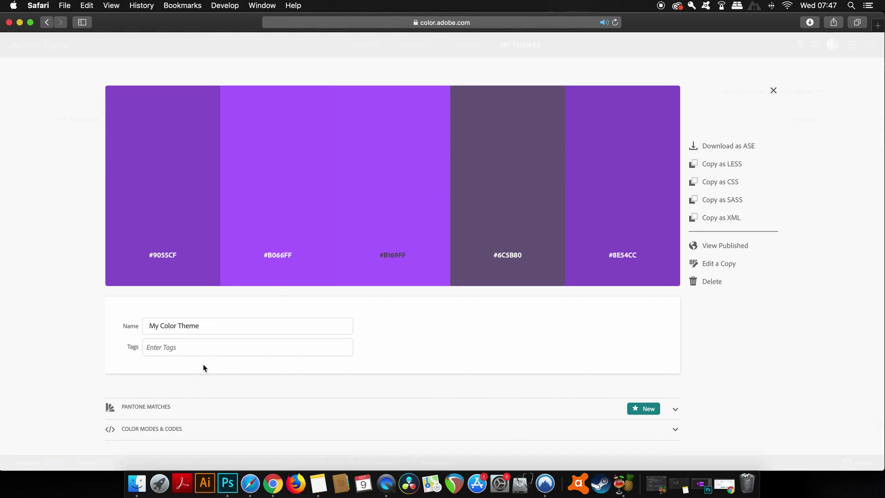
click(161, 411)
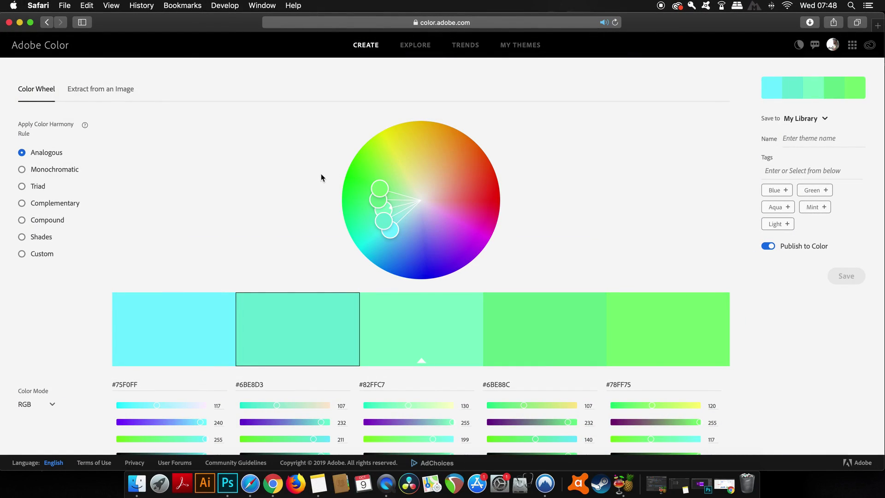
Switch to Monochromatic harmony and shift the palette to sandy brown-gold tones (#806634 to #CCA453)
scroll(321, 173, down, 2)
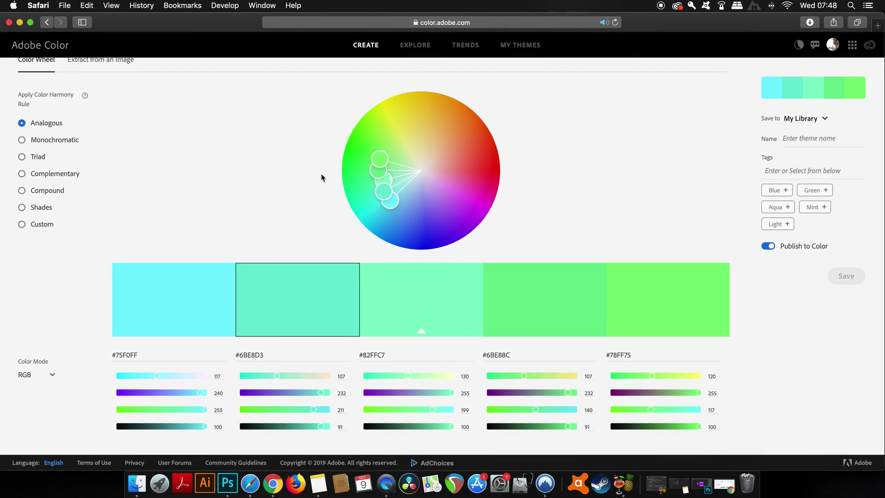
click(74, 147)
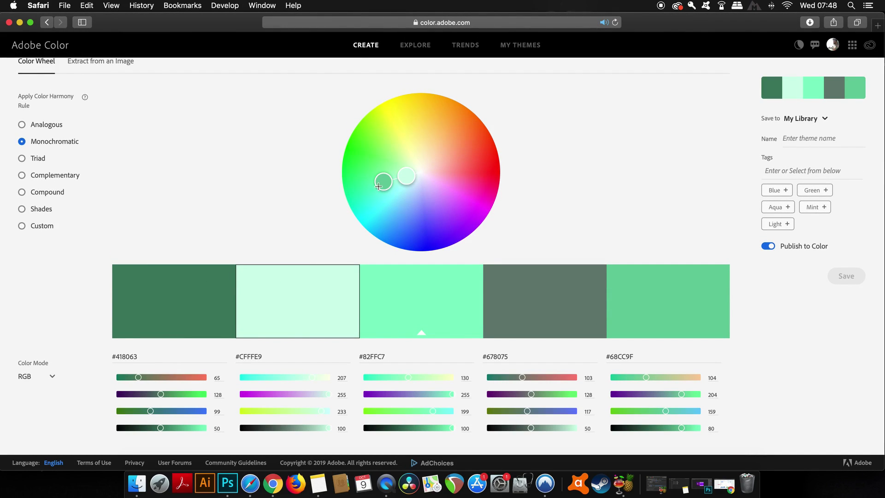
mouse_move(378, 186)
mouse_down()
mouse_move(397, 157)
mouse_move(375, 144)
mouse_move(430, 130)
mouse_up()
scroll(290, 237, down, 1)
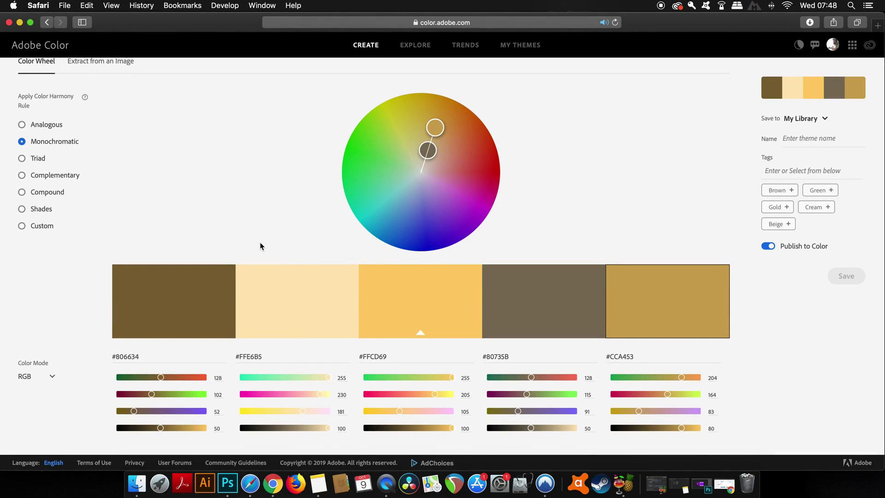
scroll(260, 244, up, 2)
scroll(260, 242, down, 1)
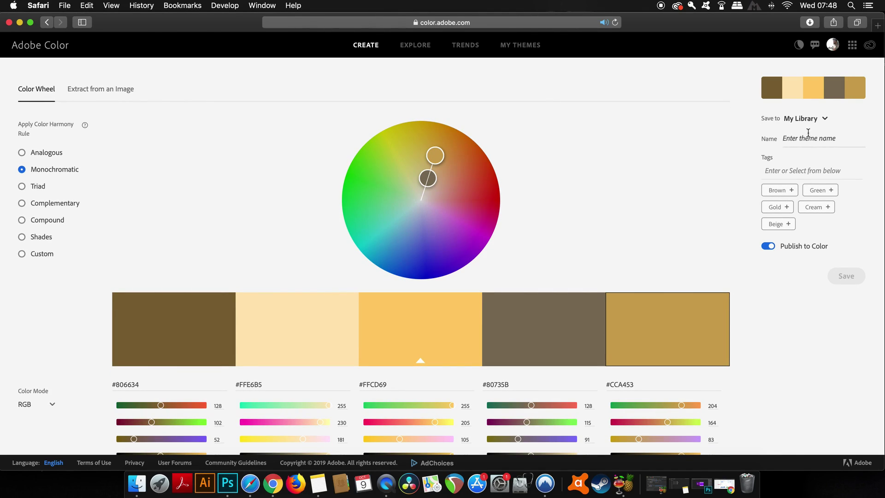
Name the theme 'sandy monochrome' and save it to My Library
click(811, 138)
text(sandy mono)
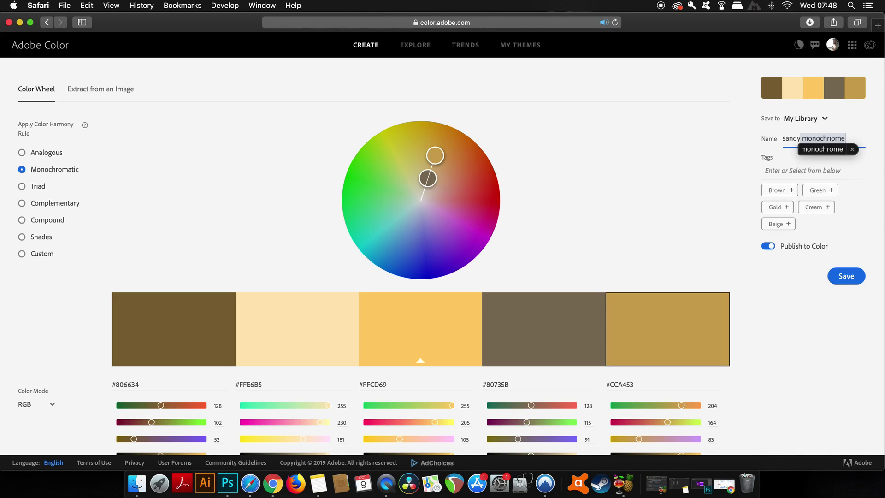
text(chriome)
key(BackSpace)
key(BackSpace)
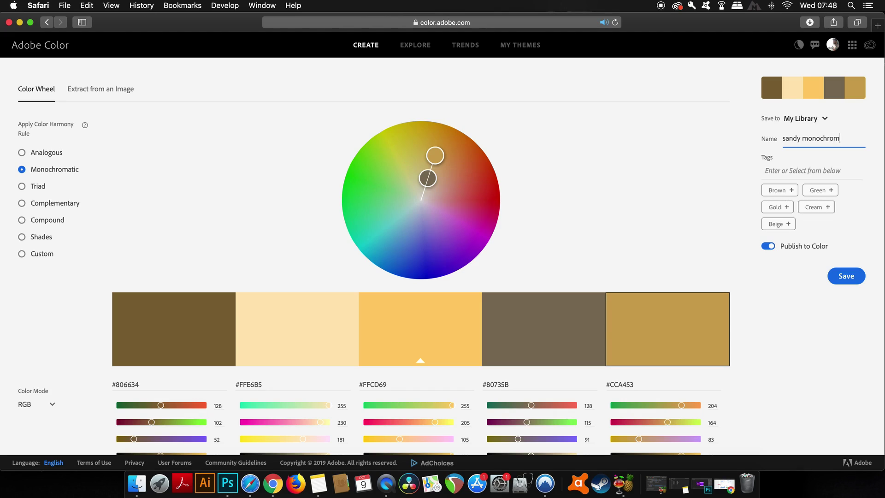
text(e)
click(846, 277)
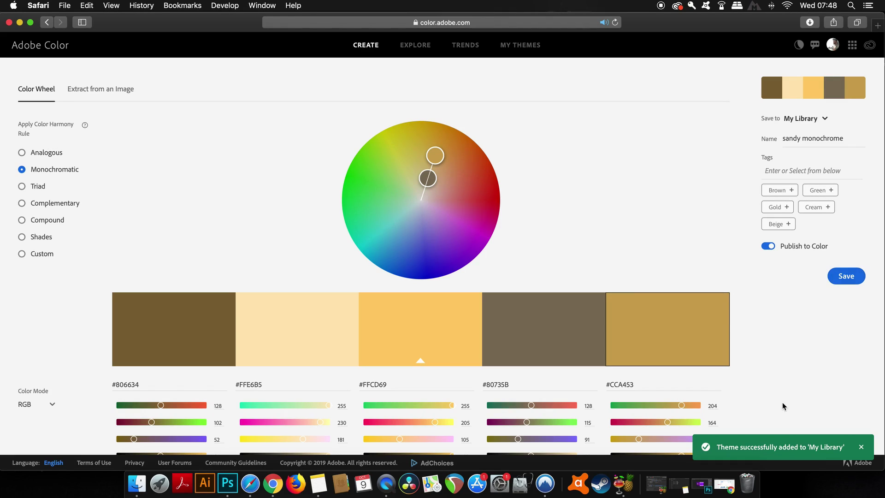
scroll(633, 319, down, 2)
scroll(622, 336, up, 2)
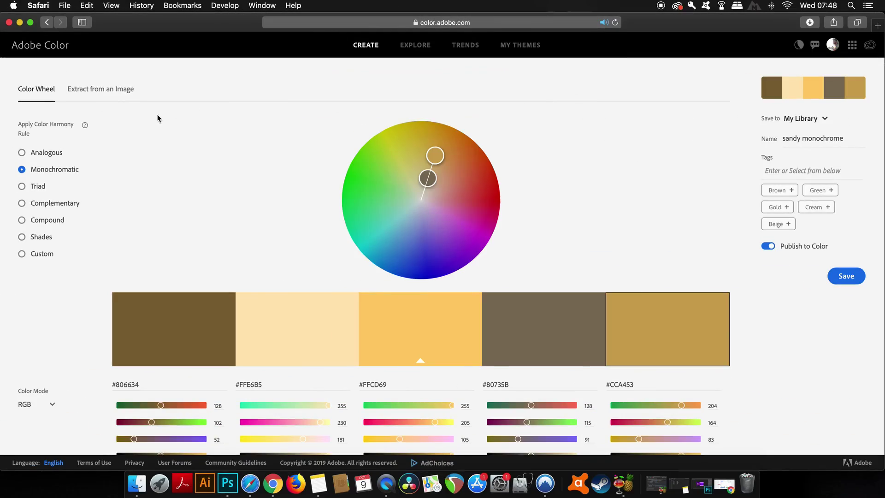
Search the Explore page's colour themes for 'dangerous'
click(412, 50)
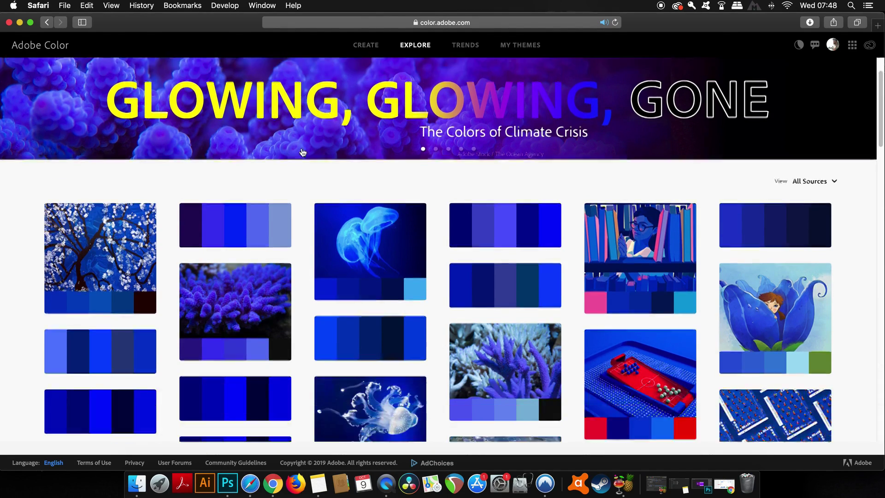
scroll(302, 152, up, 3)
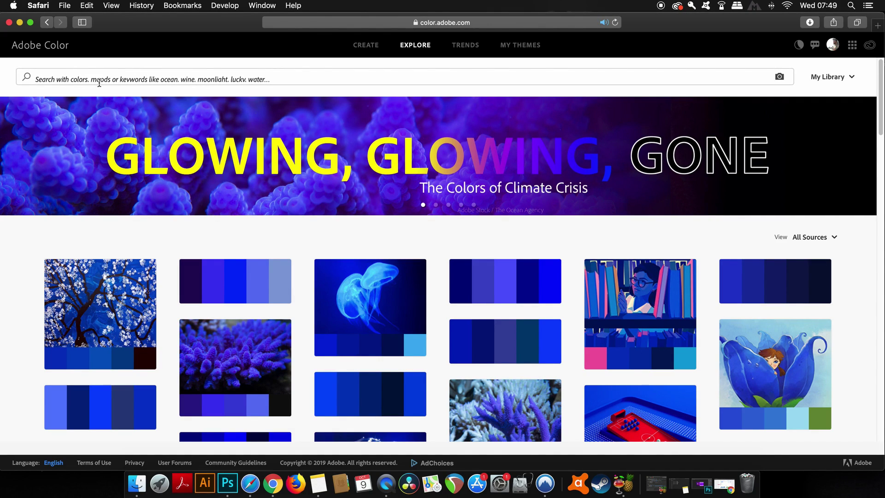
click(240, 79)
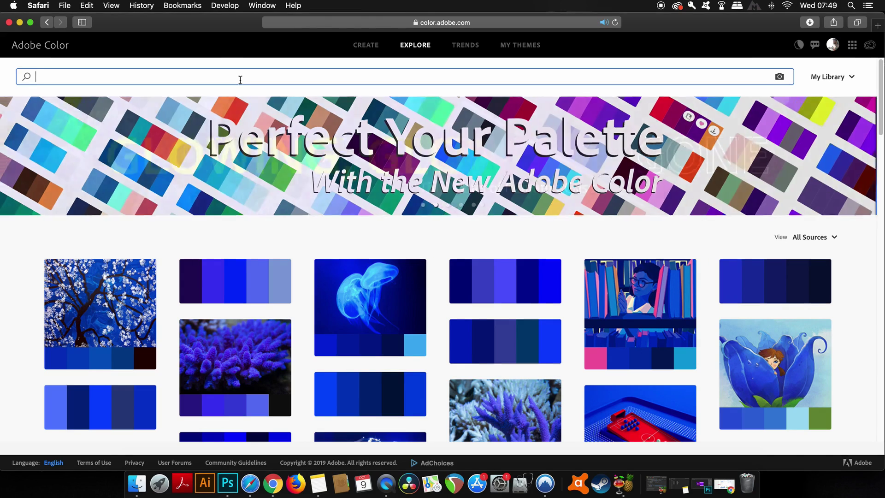
text(dangero)
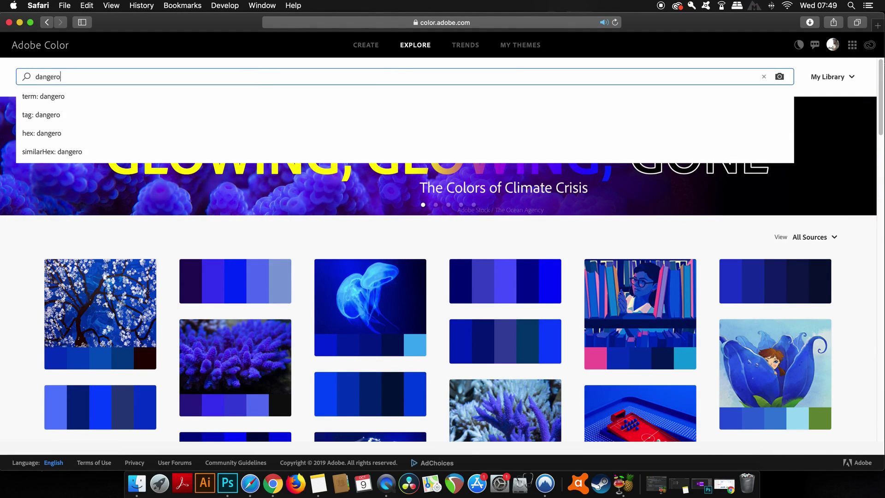
text(us)
key(Return)
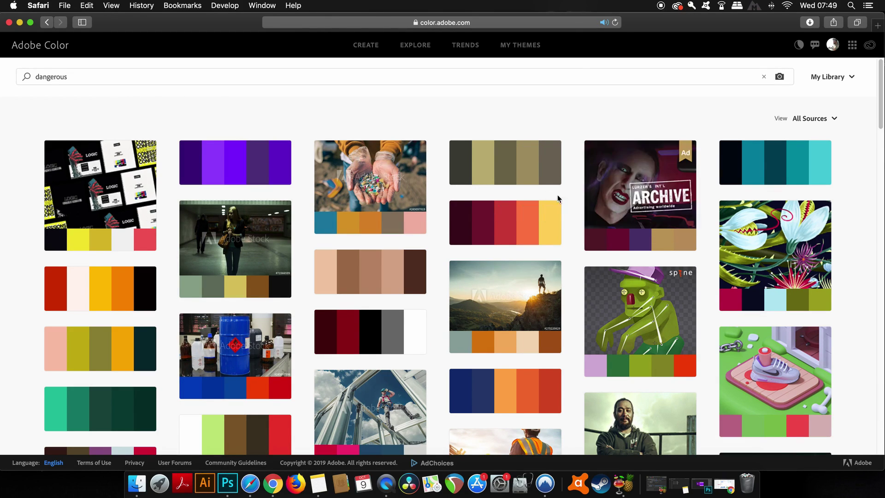
Browse the 'dangerous' results and open the View 'All Sources' dropdown
scroll(460, 104, down, 3)
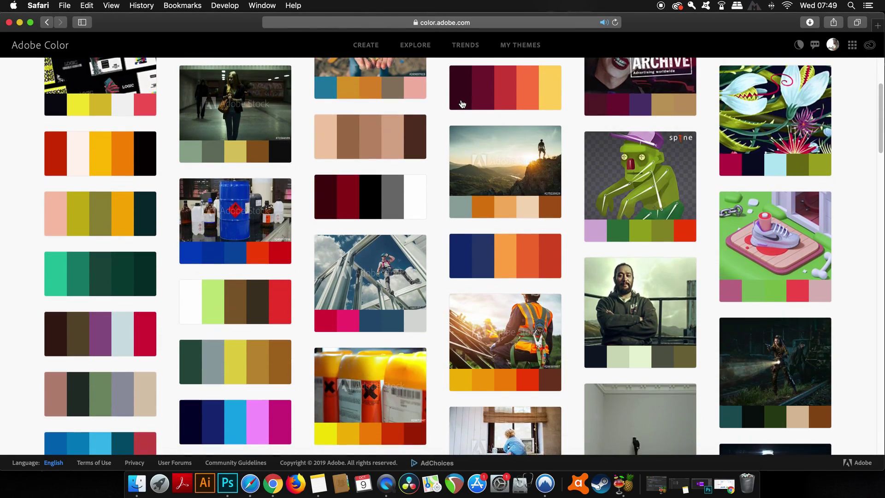
scroll(464, 111, down, 7)
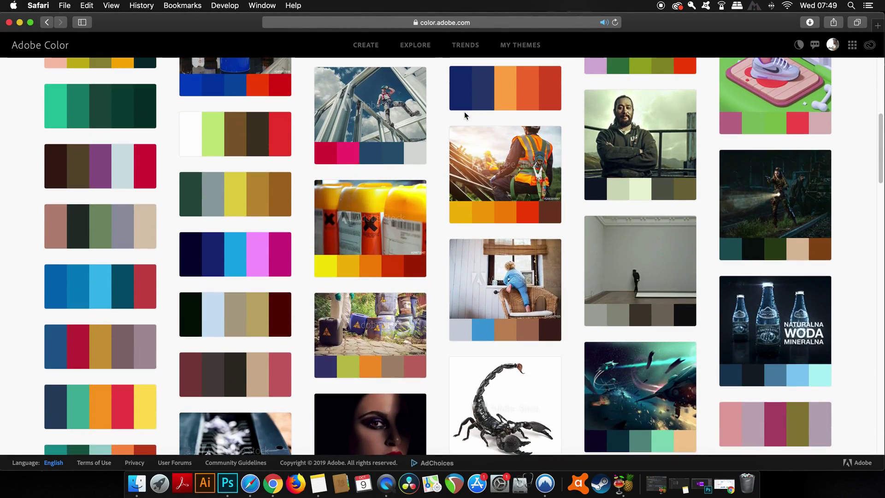
scroll(465, 116, down, 1)
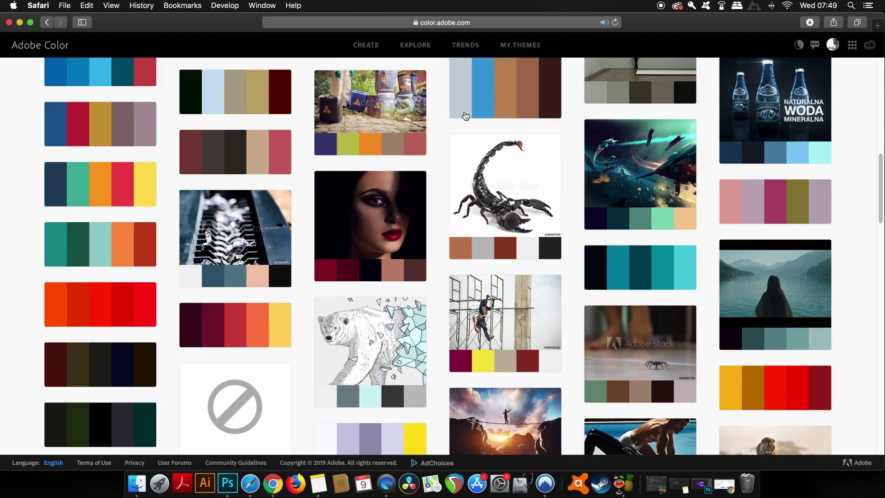
scroll(465, 115, down, 6)
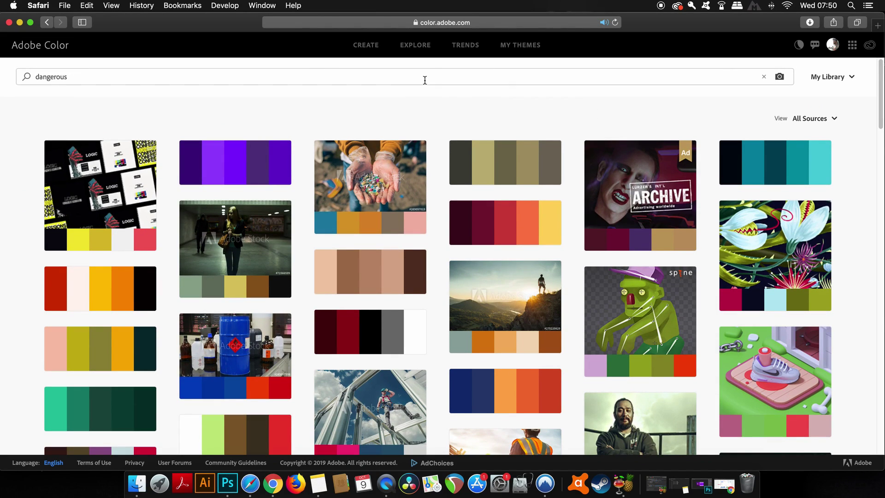
click(819, 121)
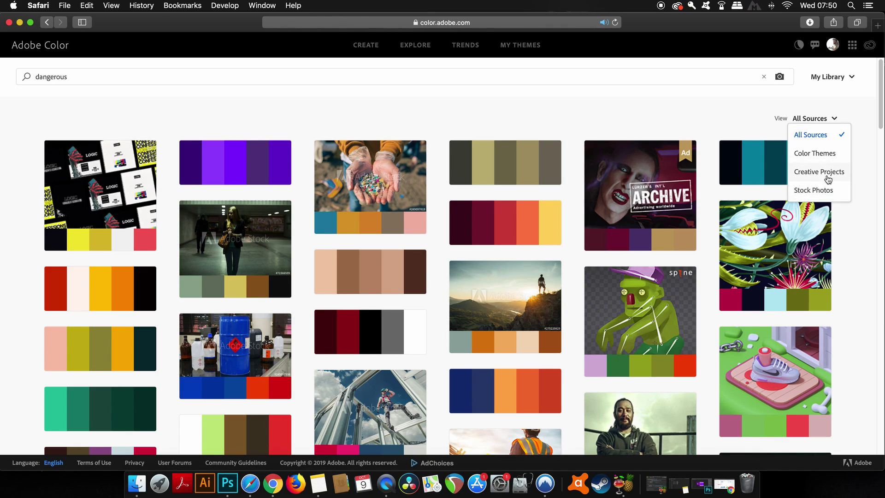
On the Trends page, expand all Game Design trend palettes
click(465, 46)
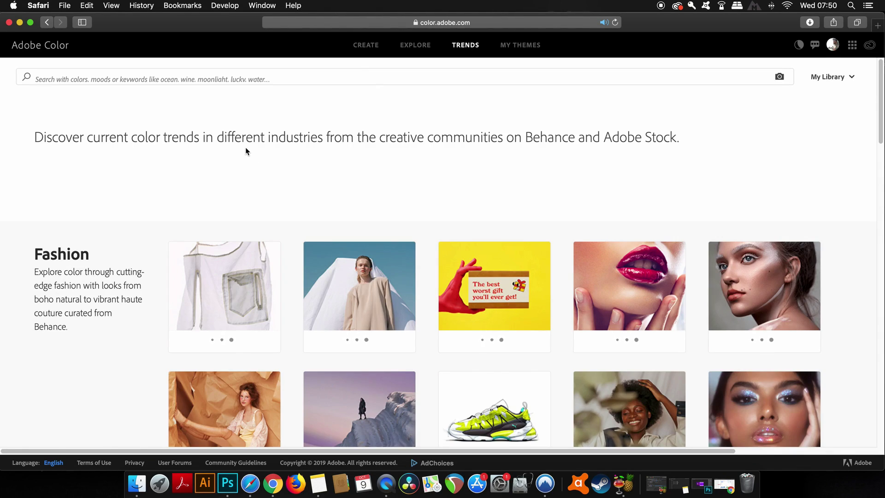
scroll(245, 148, down, 5)
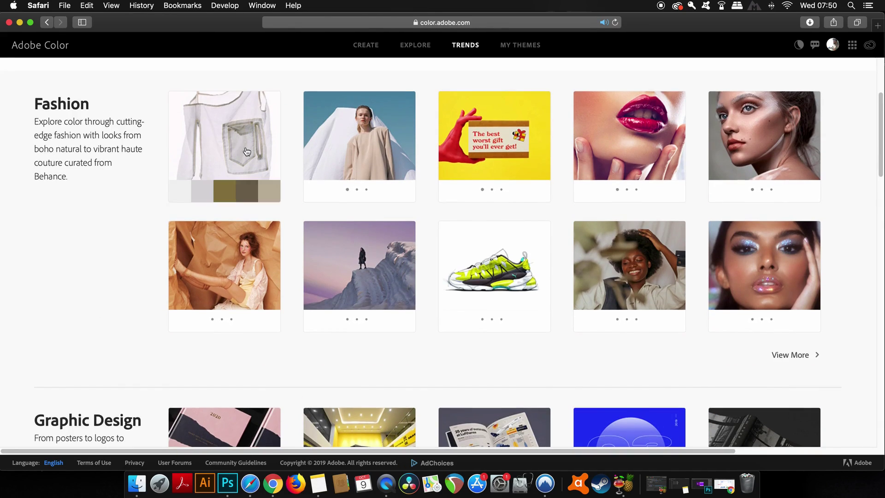
scroll(246, 150, up, 5)
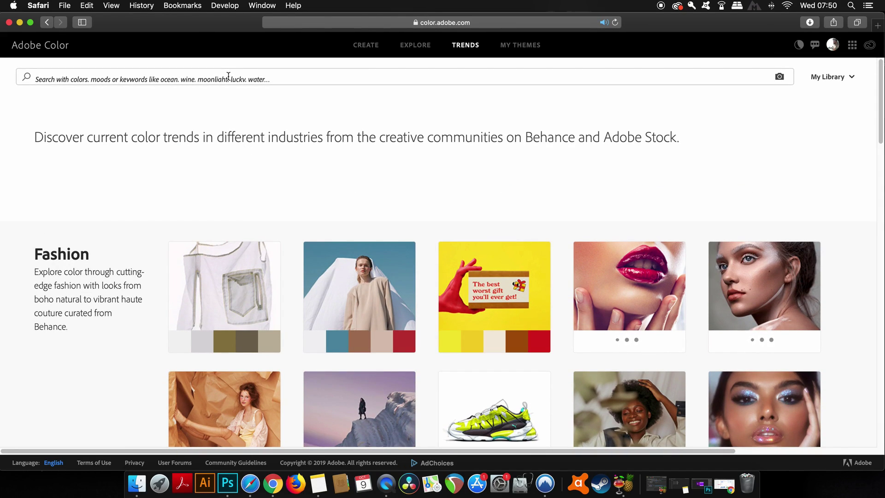
scroll(237, 134, down, 12)
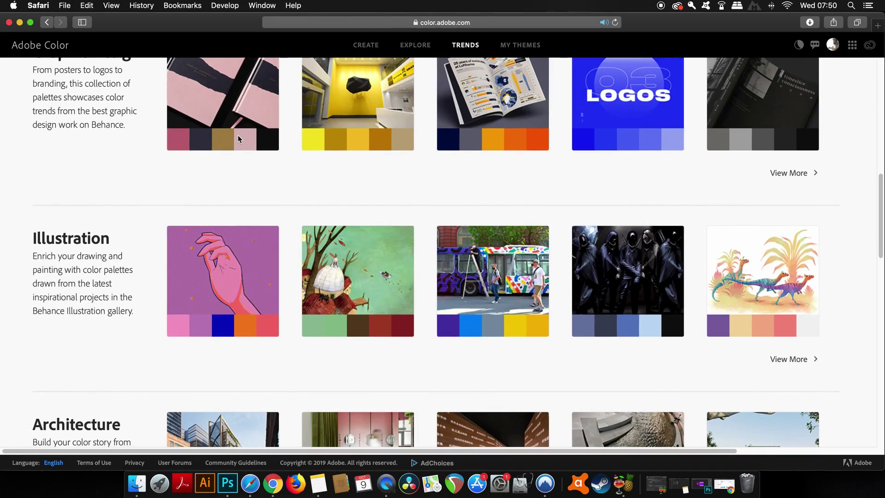
scroll(236, 146, down, 10)
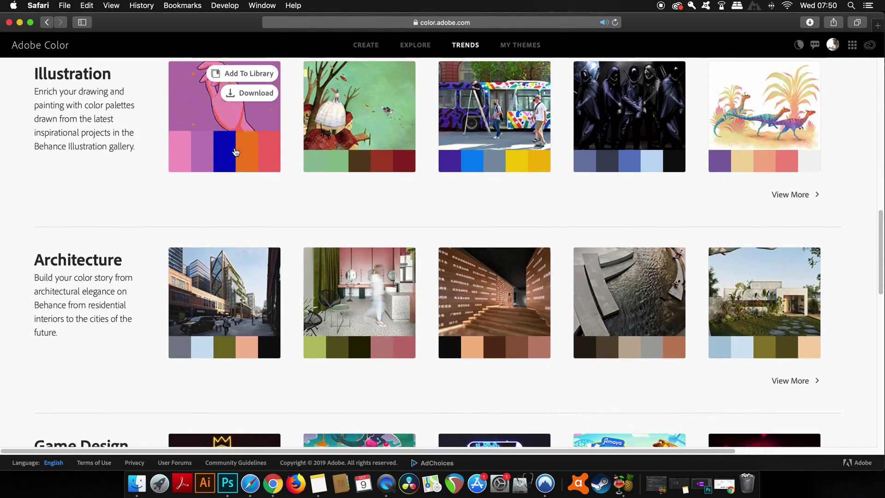
scroll(236, 151, down, 5)
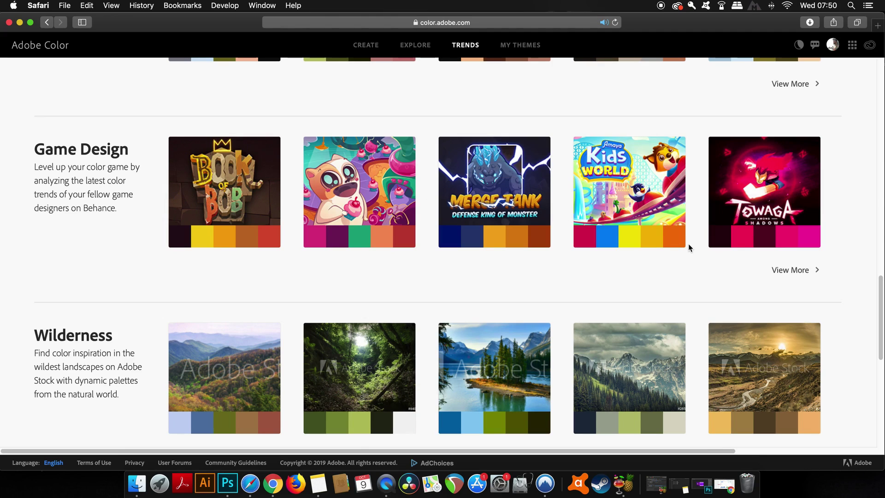
click(789, 273)
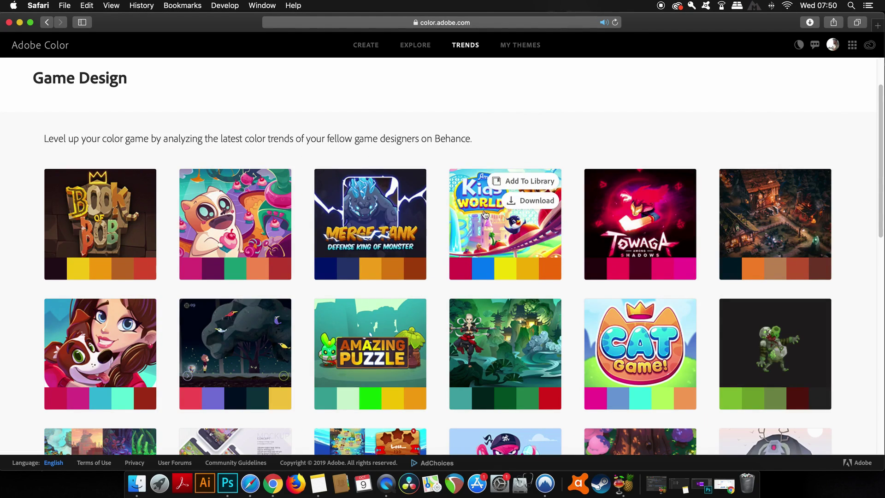
Open the Cat Game theme's details to see its five colour codes
mouse_move(639, 236)
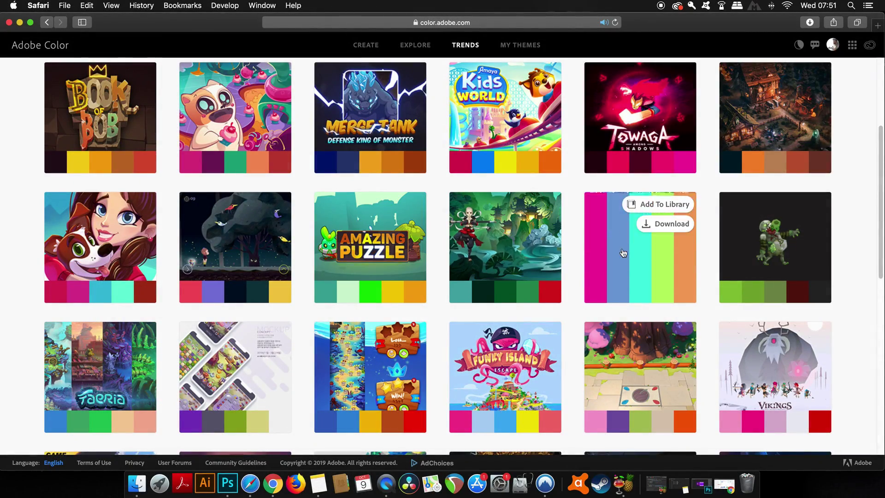
click(623, 253)
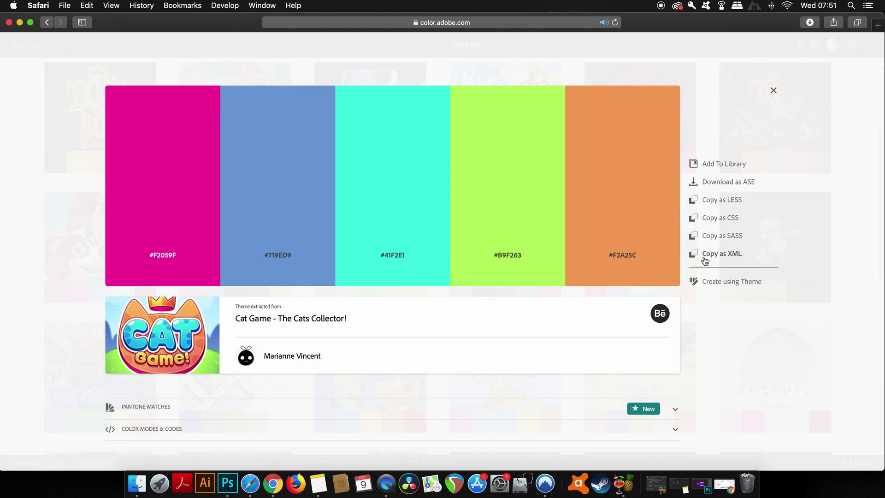
scroll(573, 283, down, 1)
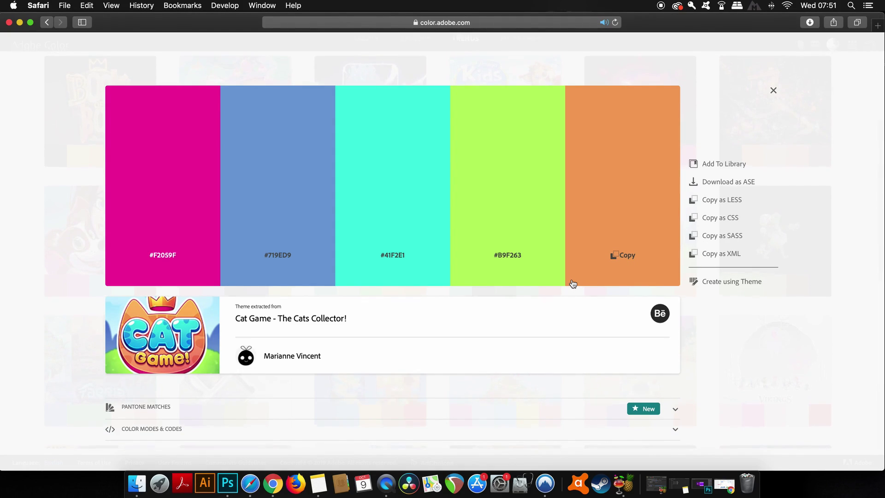
scroll(572, 285, up, 1)
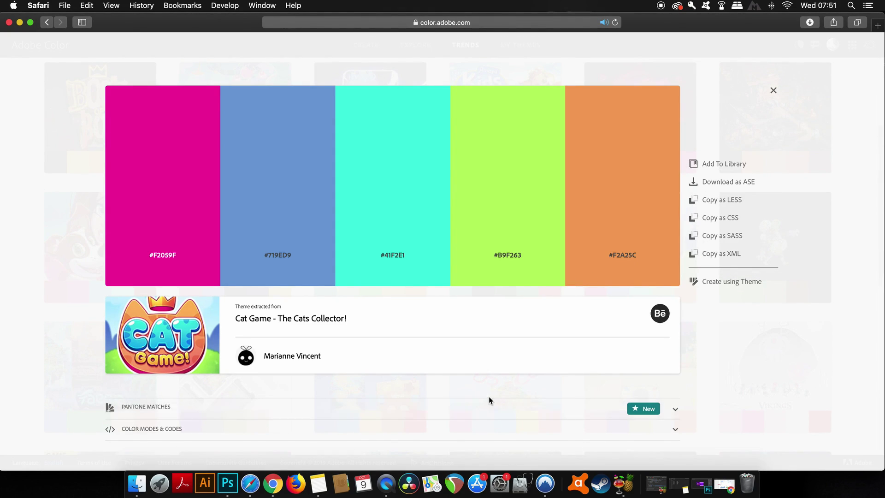
click(387, 484)
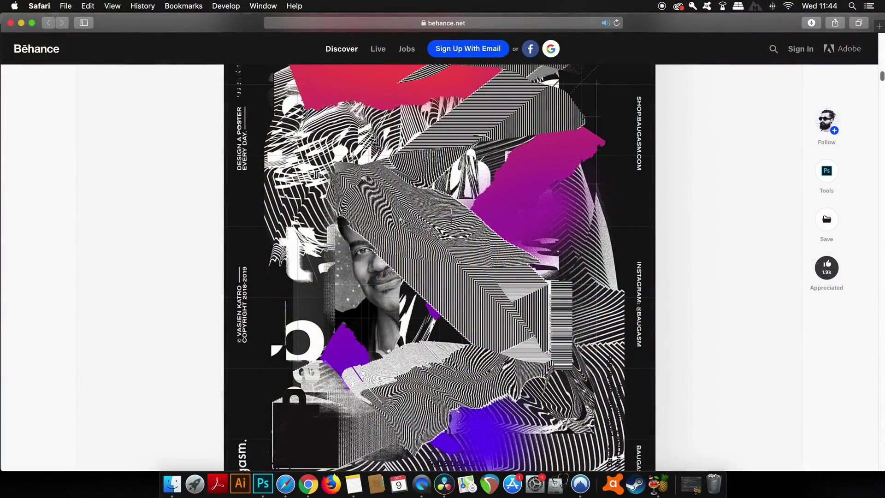
Scroll down the Behance daily poster project to its later posters
drag(882, 76, 883, 104)
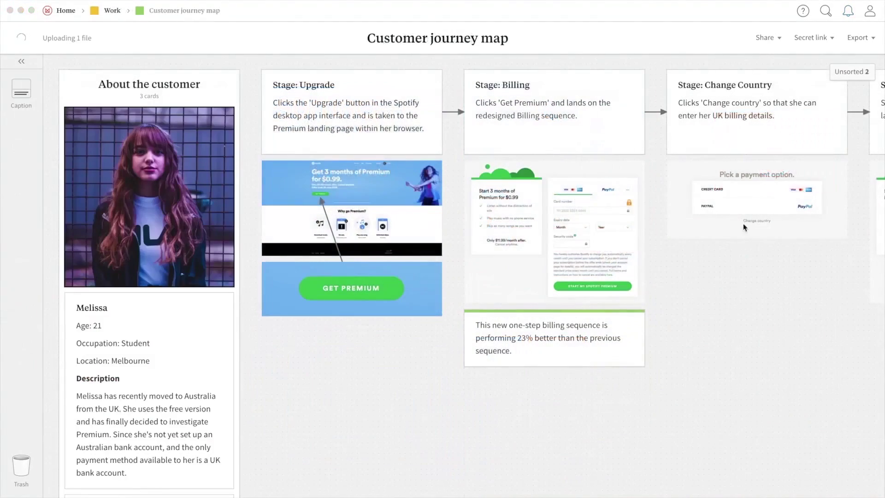
Move the unsorted Spotify change-country card into the Change Country column
click(851, 71)
drag(783, 152, 787, 275)
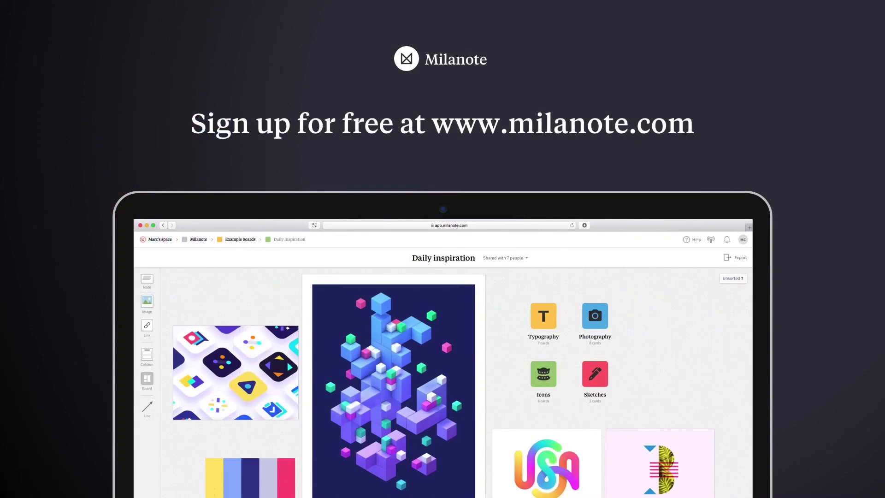